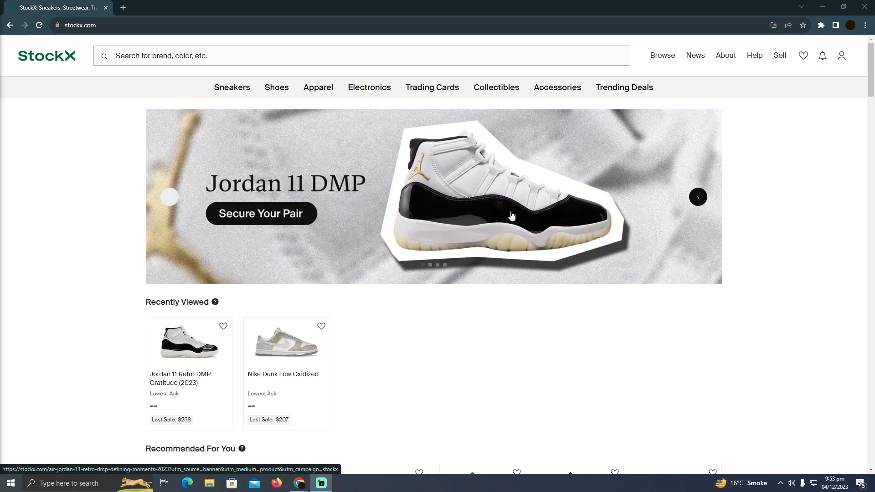
scroll(513, 220, "down", 4)
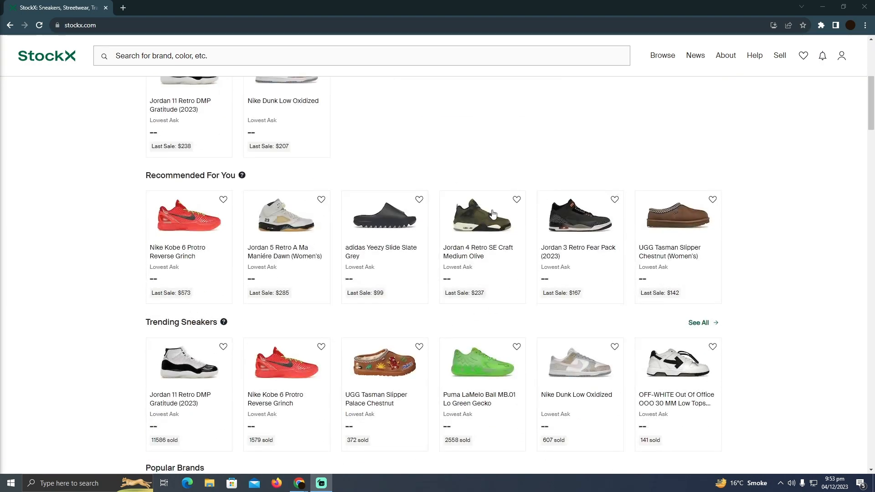
scroll(493, 216, "up", 4)
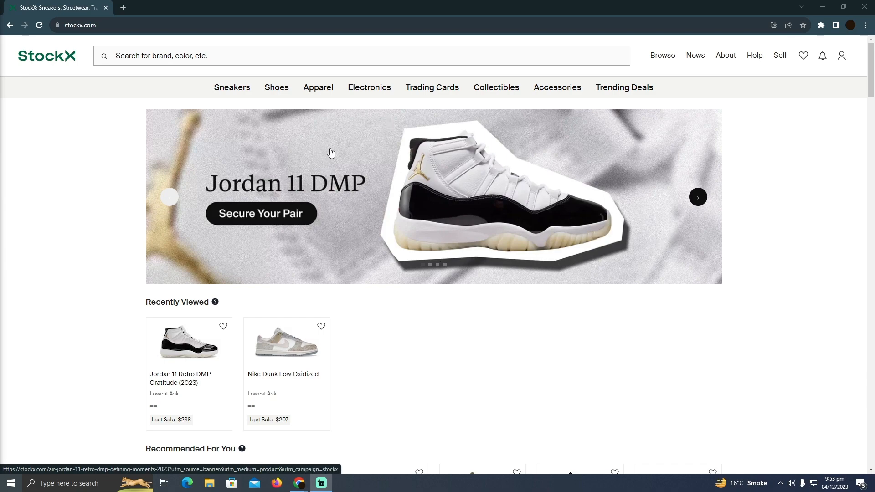
scroll(444, 204, "down", 10)
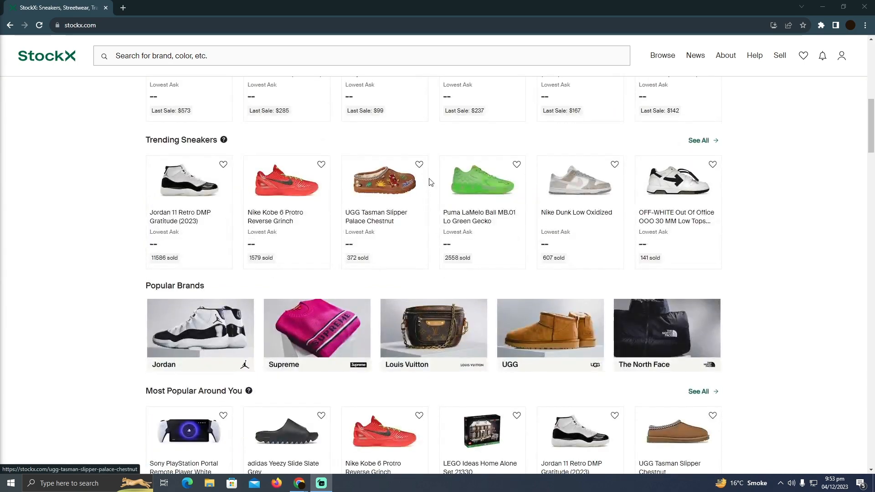
scroll(431, 182, "down", 4)
scroll(479, 192, "down", 5)
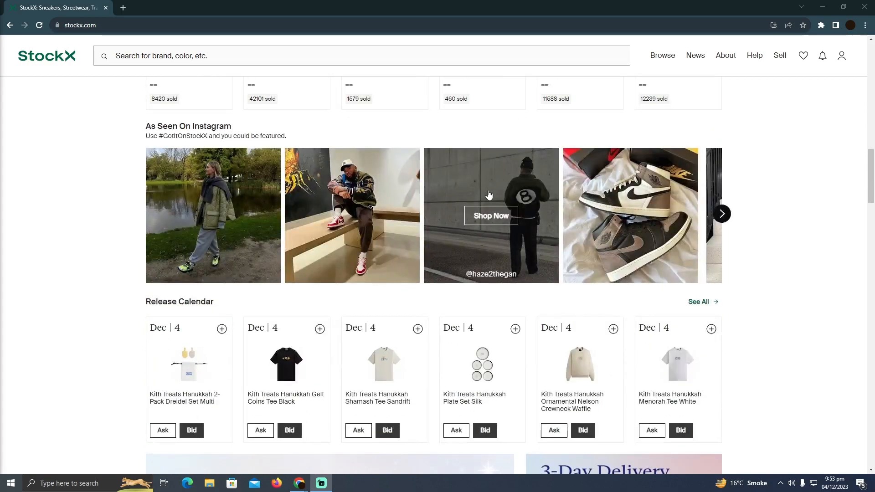
scroll(281, 247, "up", 6)
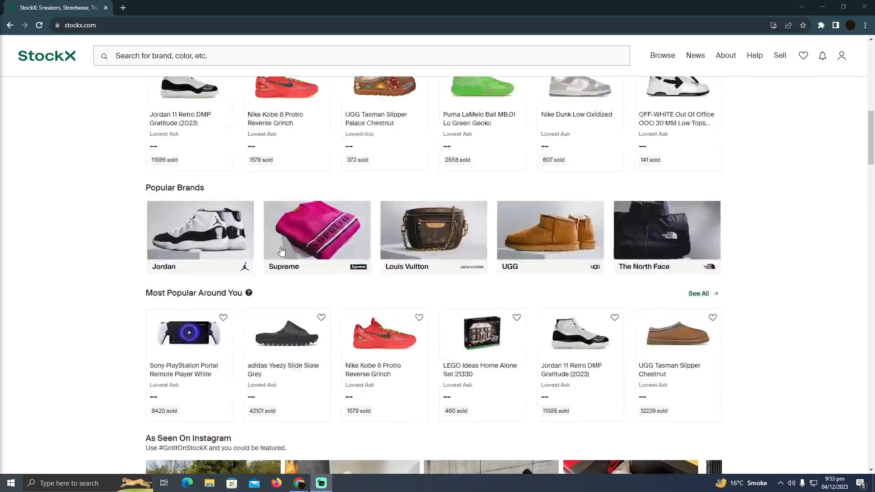
scroll(280, 247, "up", 2)
scroll(281, 248, "down", 4)
scroll(308, 253, "up", 7)
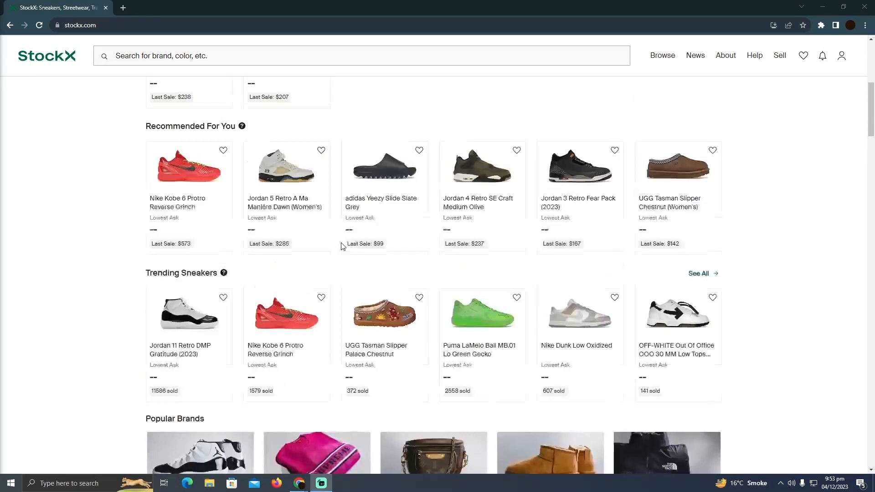